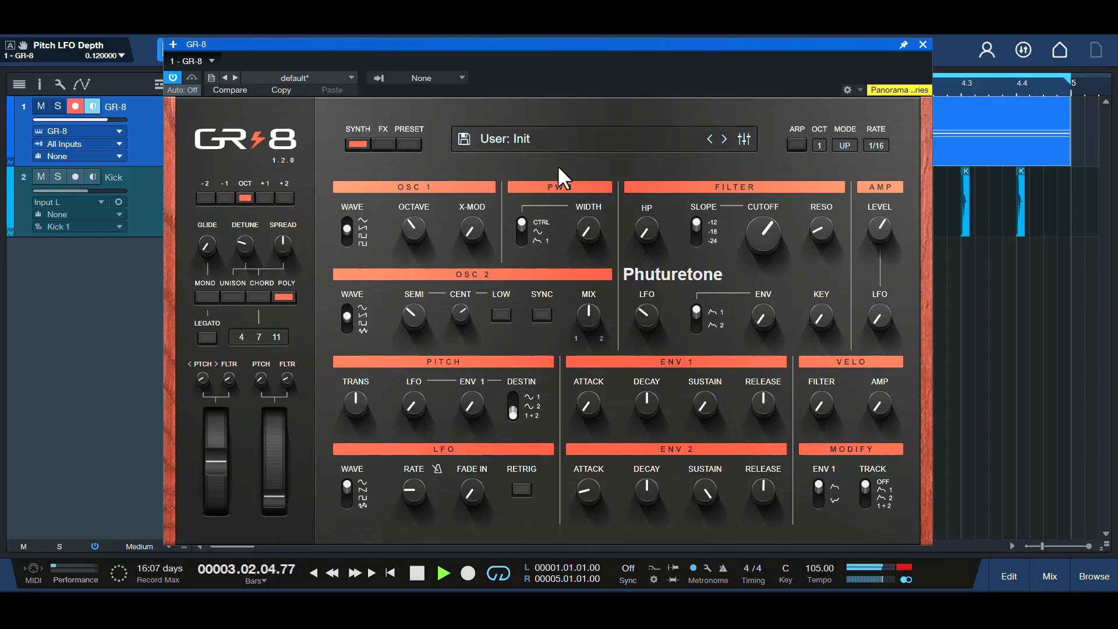
# Audition the finished GR-8 patch using the looped chord part
pyautogui.press('space')
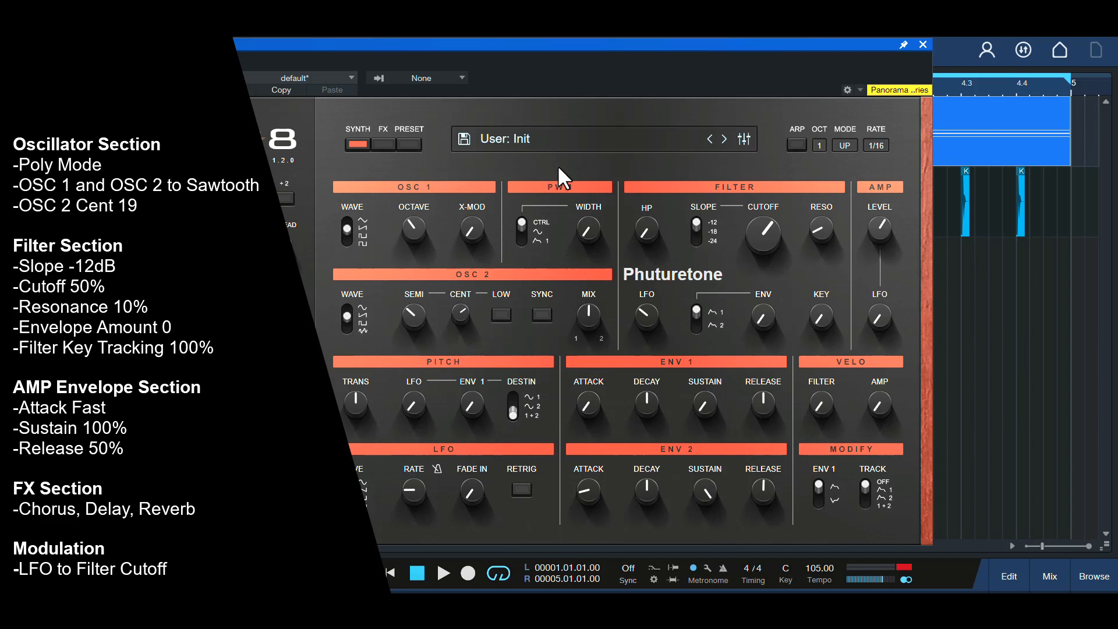
pyautogui.press('space')
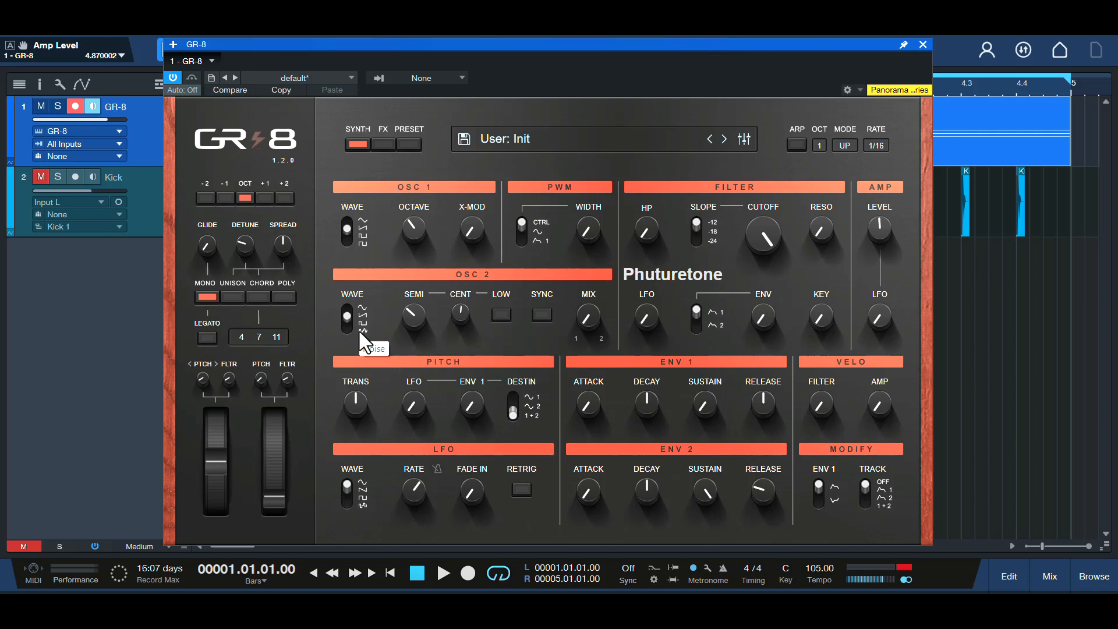
# Switch the synth to poly voice mode and set the oscillator mix to an equal blend of OSC 1 and OSC 2
pyautogui.click(288, 298)
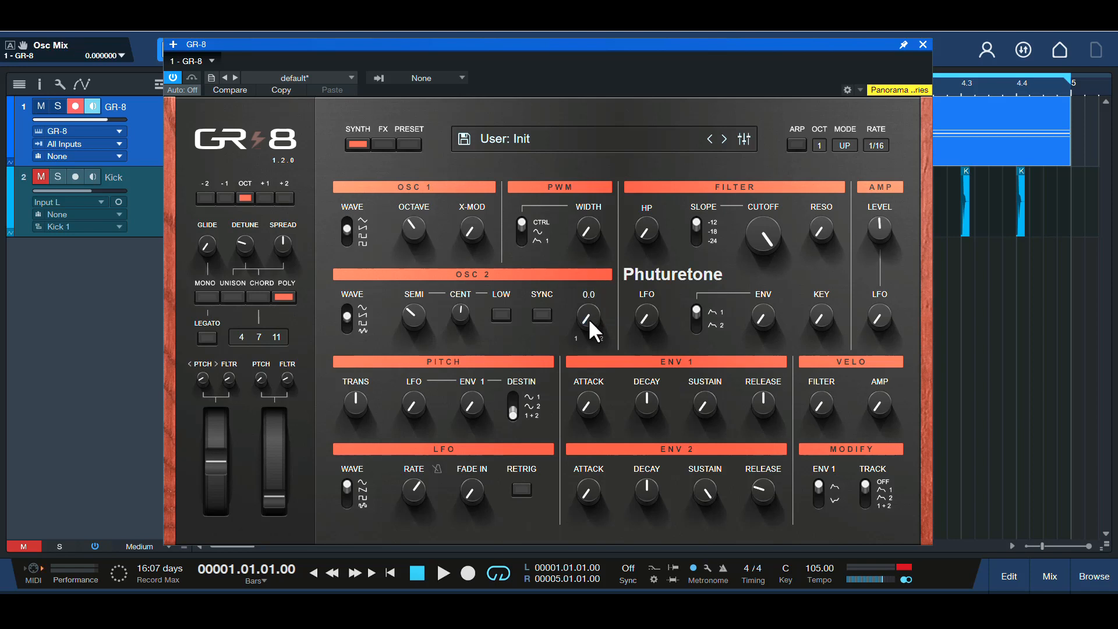
pyautogui.moveTo(588, 318); pyautogui.dragTo(585, 244)
# Set the filter cutoff to about 50.4 with roughly 10% resonance, and give Env 2 a slight attack and about 50% release
pyautogui.moveTo(764, 227); pyautogui.dragTo(768, 298)
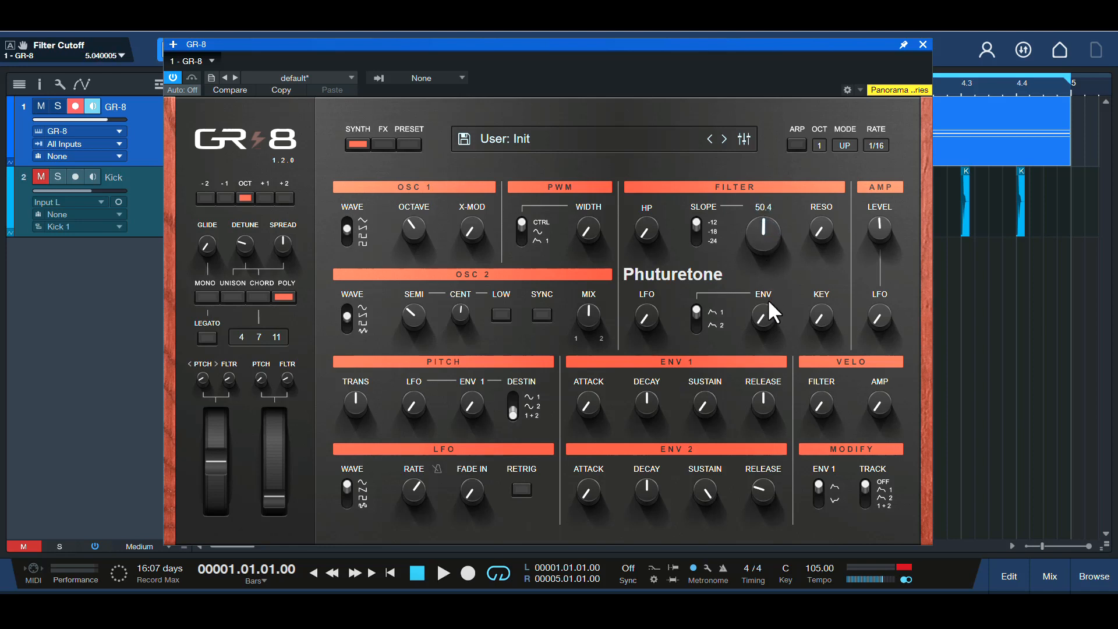
pyautogui.moveTo(819, 228); pyautogui.dragTo(815, 214)
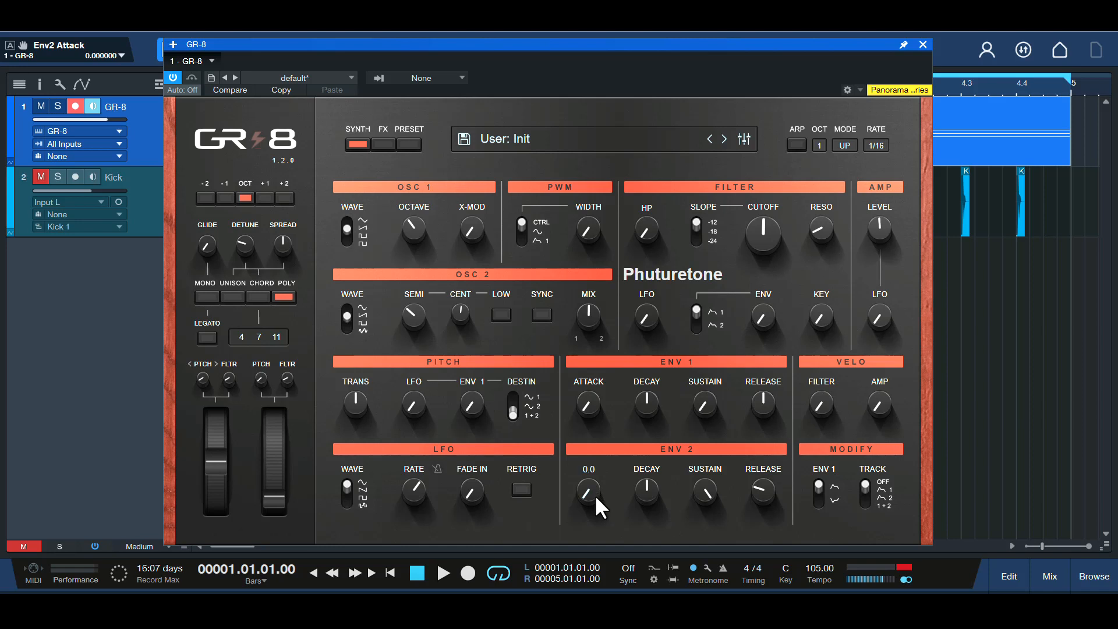
pyautogui.moveTo(593, 486); pyautogui.dragTo(592, 476)
pyautogui.moveTo(764, 489); pyautogui.dragTo(769, 451)
# Start loop playback, hide the synth, and examine the GR-8 part's chord notes in the note editor before returning to the arrangement
pyautogui.press('space')
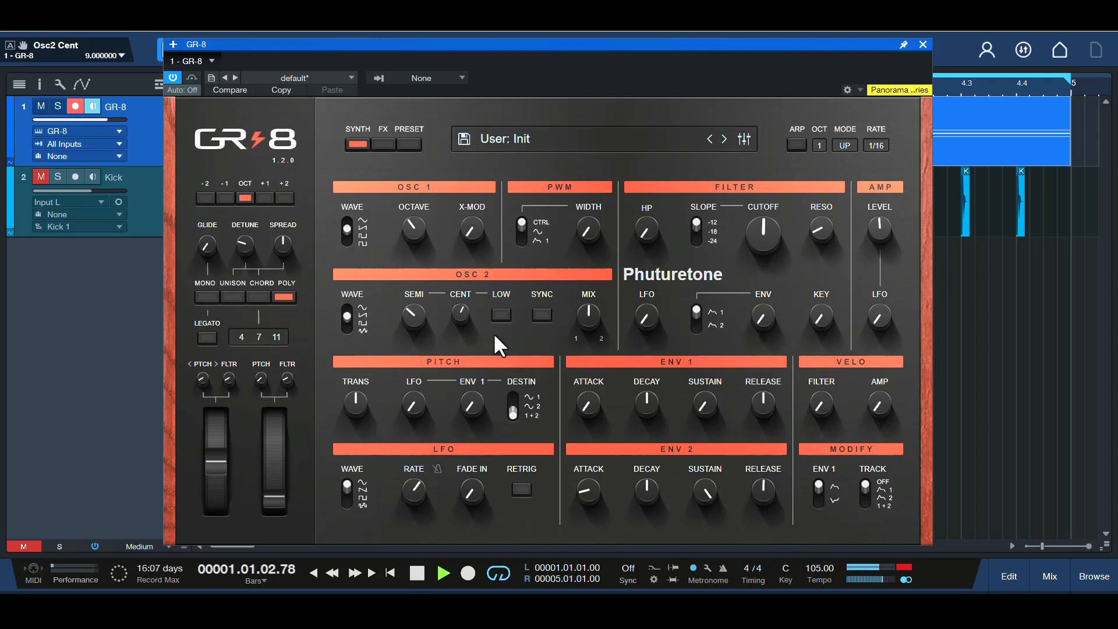
pyautogui.press('Escape')
pyautogui.press('F2')
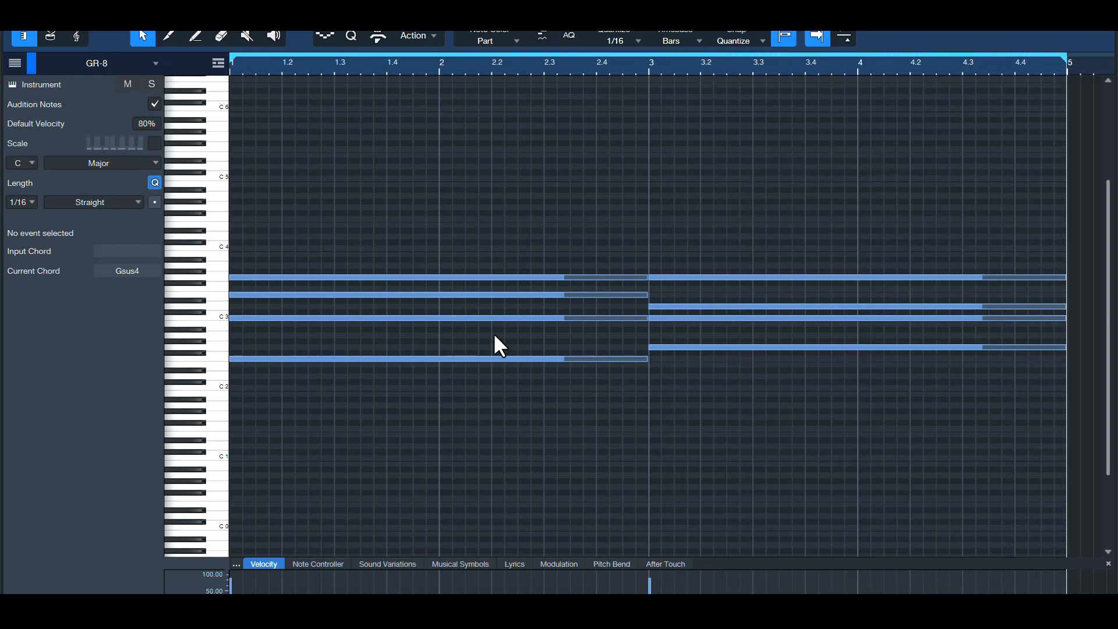
pyautogui.press('F2')
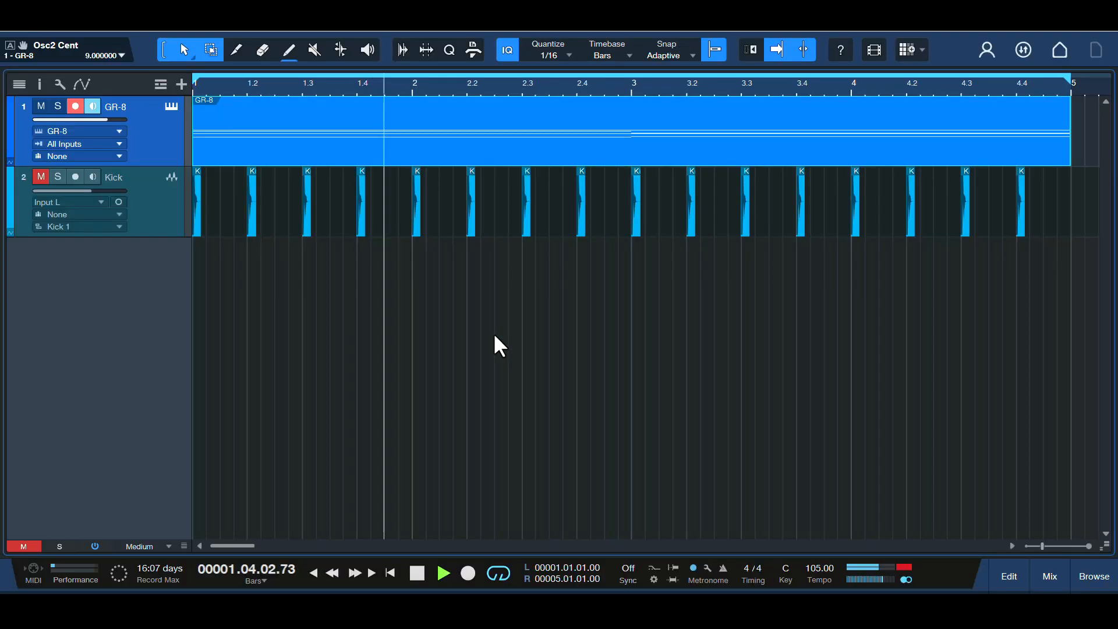
# Reopen the GR-8 synth and detune OSC 2 by raising its cent value to 19
pyautogui.press('F11')
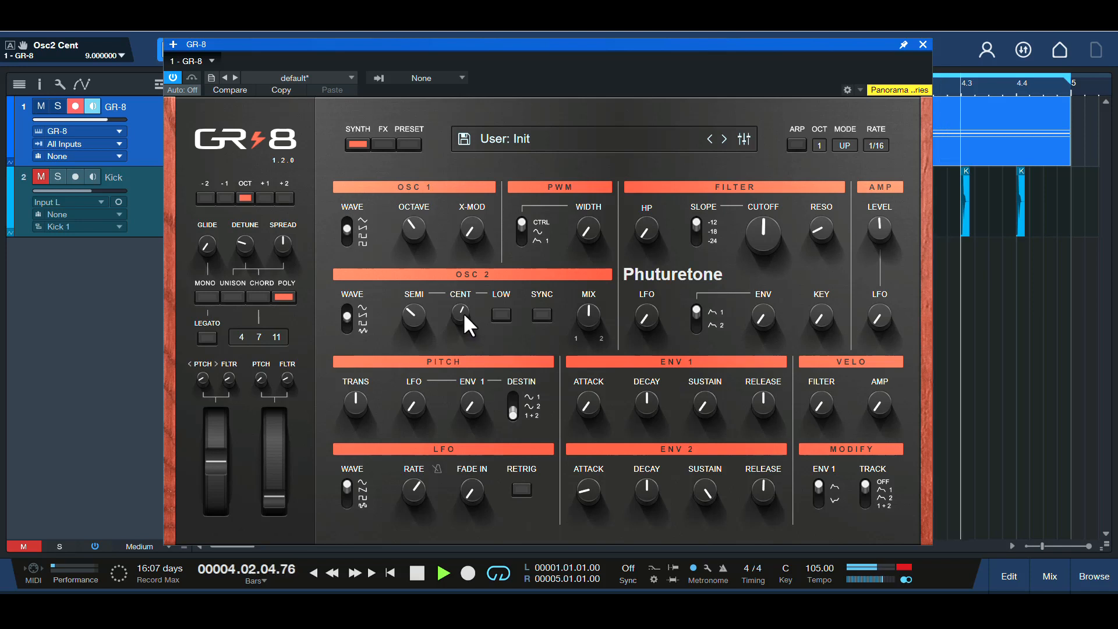
pyautogui.moveTo(463, 312)
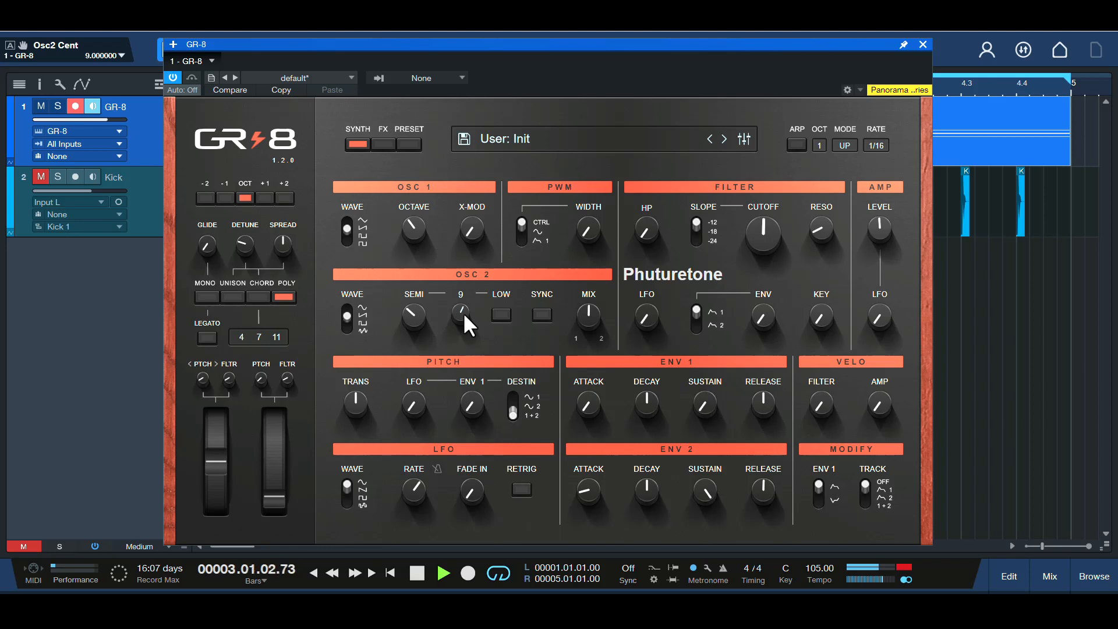
pyautogui.moveTo(463, 312)
pyautogui.mouseDown()
pyautogui.moveTo(466, 280)
pyautogui.moveTo(469, 298)
pyautogui.mouseUp()
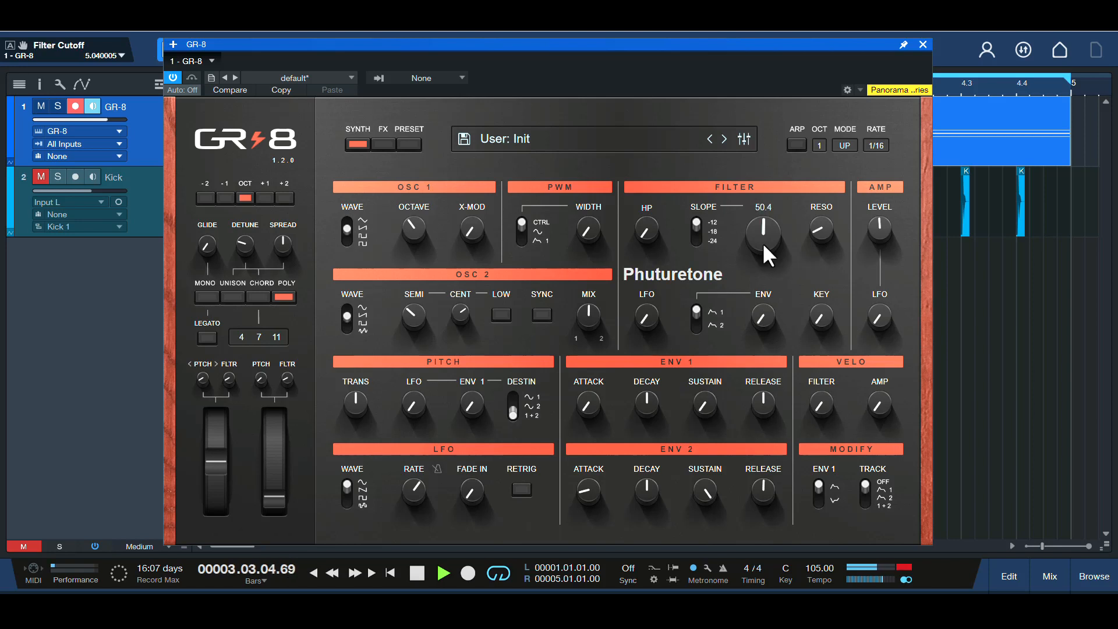
# Raise the filter cutoff to about 55.2 and enable the chorus effect
pyautogui.moveTo(763, 242); pyautogui.dragTo(761, 219)
pyautogui.click(383, 144)
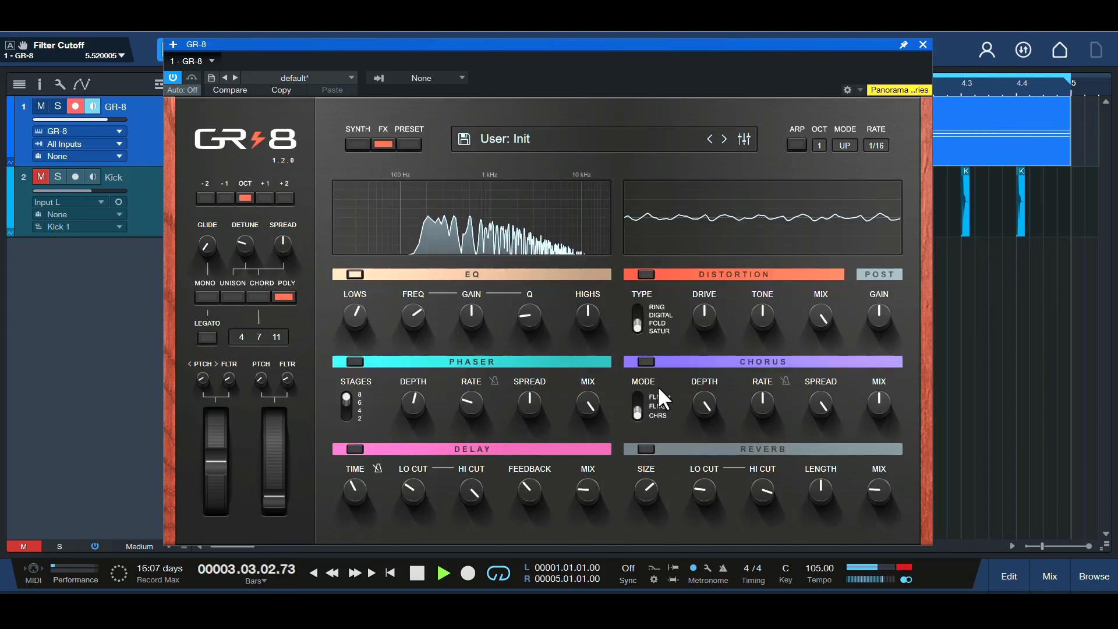
pyautogui.click(645, 361)
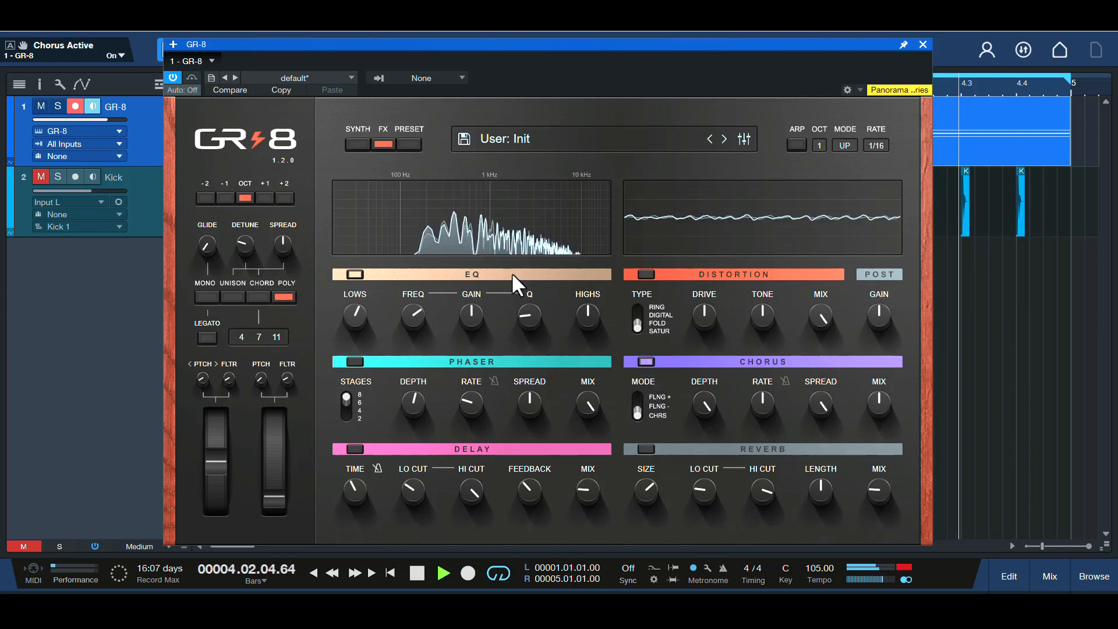
# Raise the synth's amp level to about 55.9, and unmute the Kick track with its volume at -7.7 dB
pyautogui.click(358, 144)
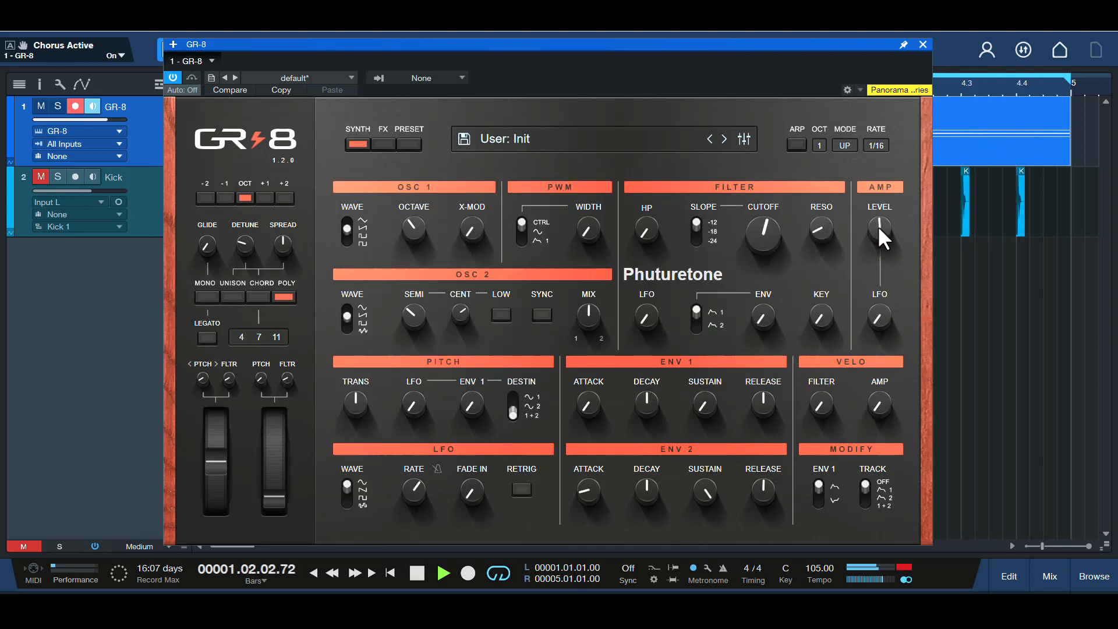
pyautogui.moveTo(878, 225); pyautogui.dragTo(883, 222)
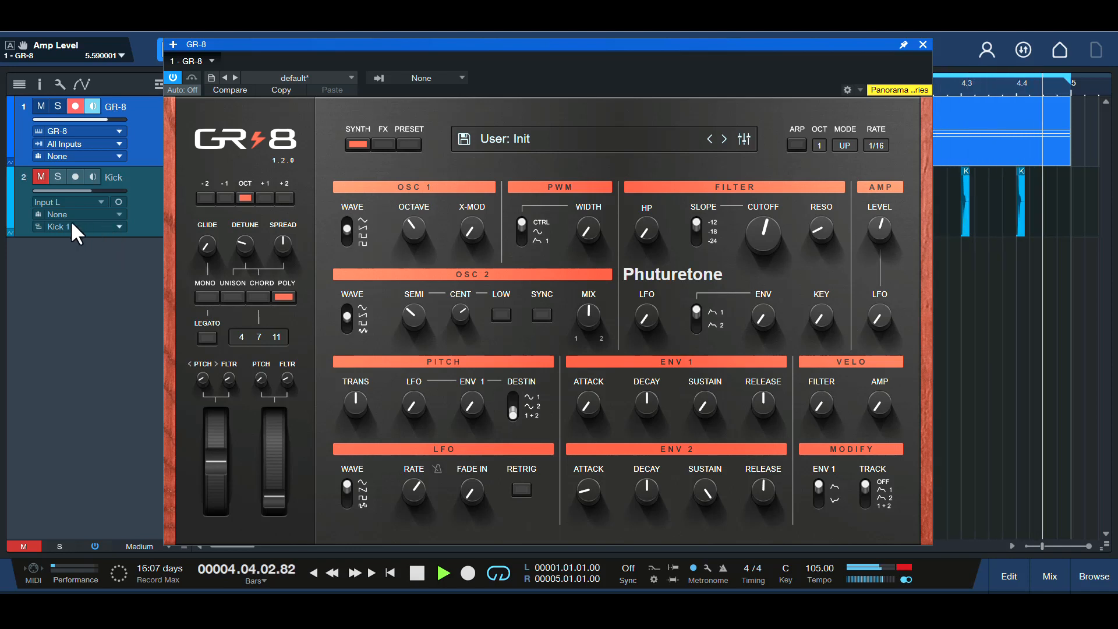
pyautogui.click(39, 177)
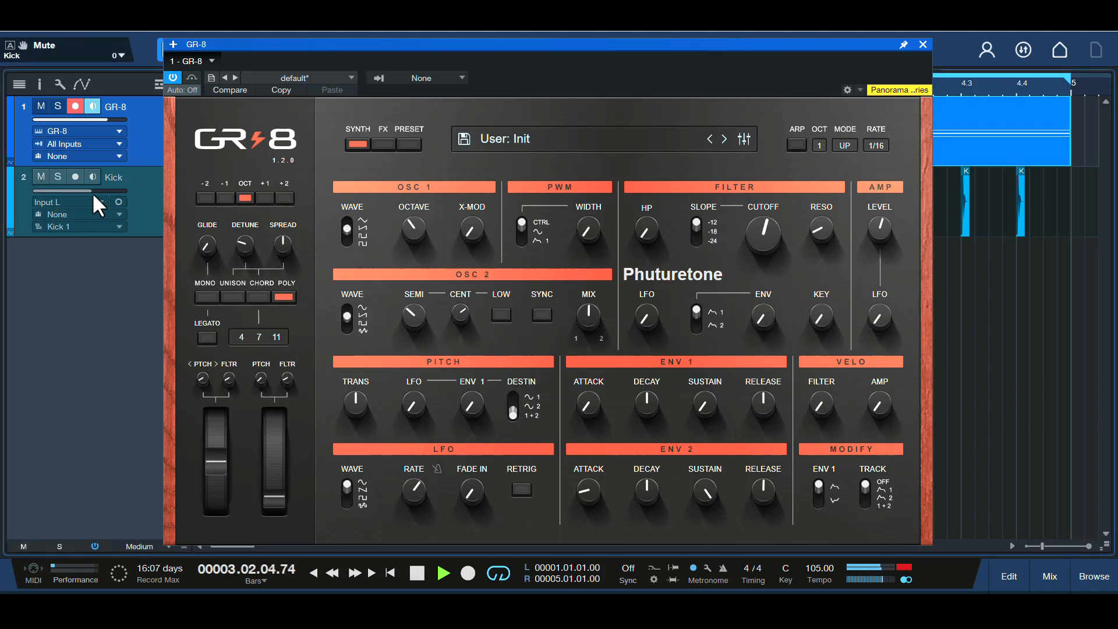
pyautogui.moveTo(90, 192); pyautogui.dragTo(85, 191)
# Enable the delay, raise its feedback and mix, and narrow its band with a higher low cut and lower high cut
pyautogui.click(387, 143)
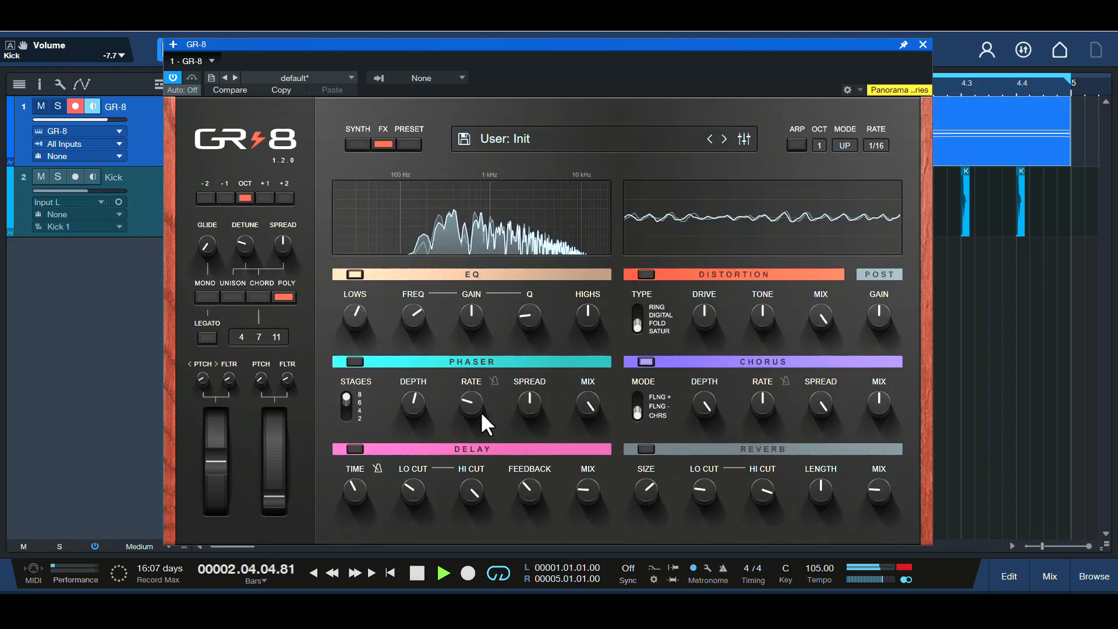
pyautogui.click(355, 449)
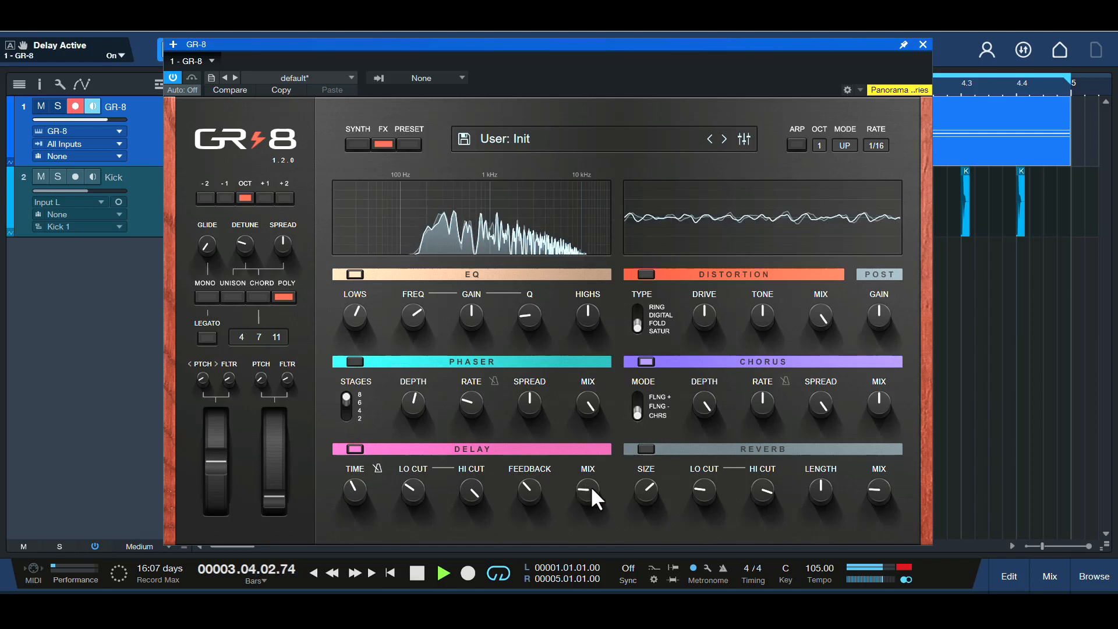
pyautogui.moveTo(595, 498); pyautogui.dragTo(601, 479)
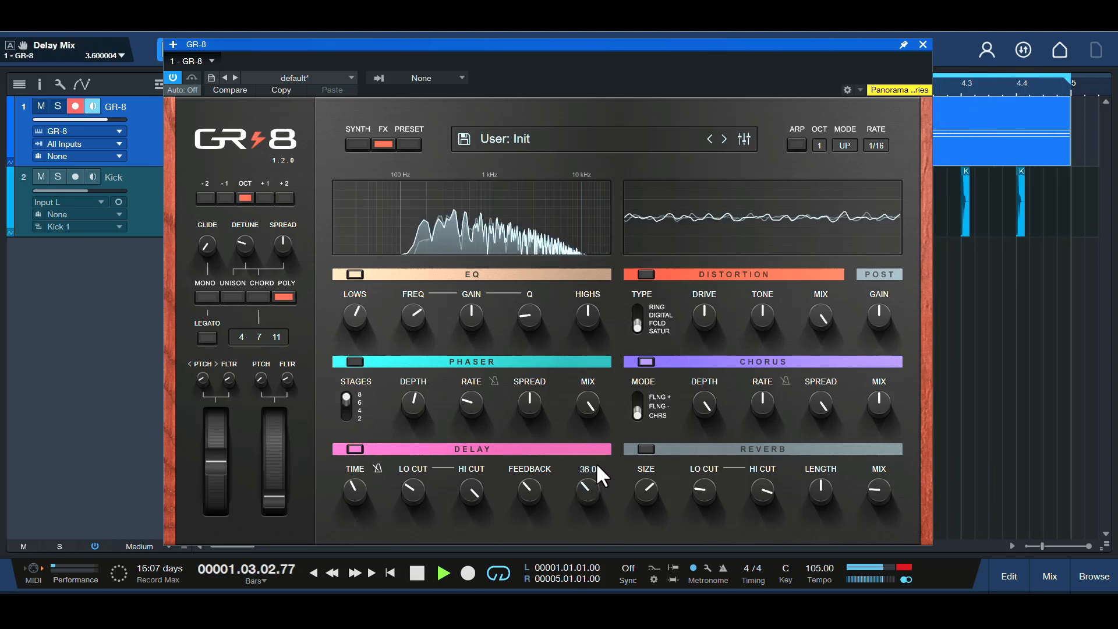
pyautogui.moveTo(556, 482)
pyautogui.mouseDown()
pyautogui.moveTo(536, 486)
pyautogui.moveTo(552, 466)
pyautogui.mouseUp()
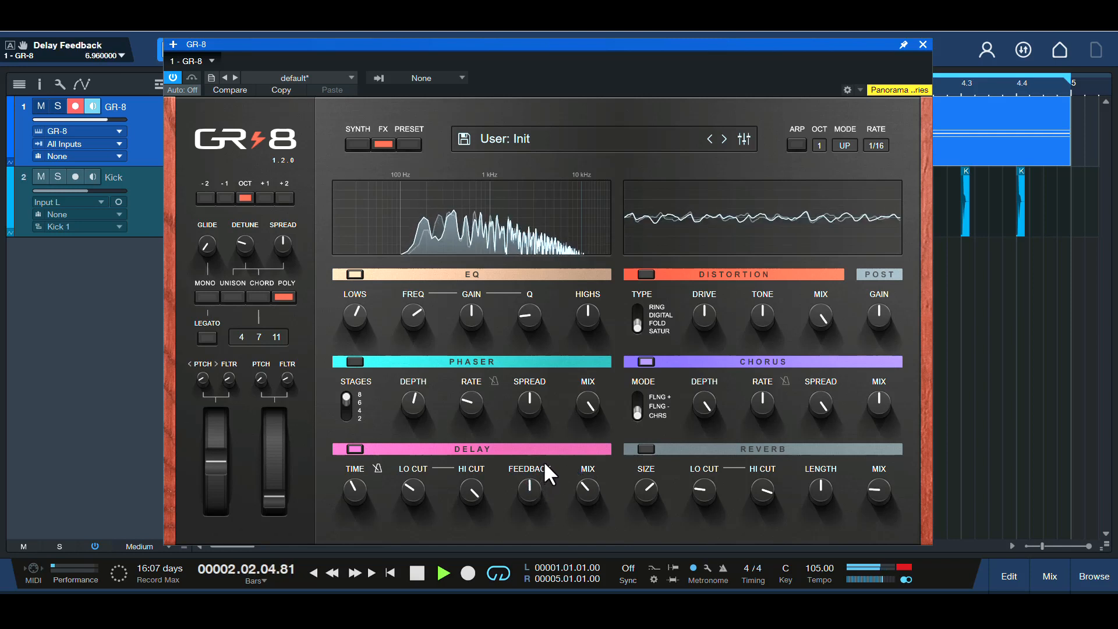
pyautogui.moveTo(479, 498); pyautogui.dragTo(427, 474)
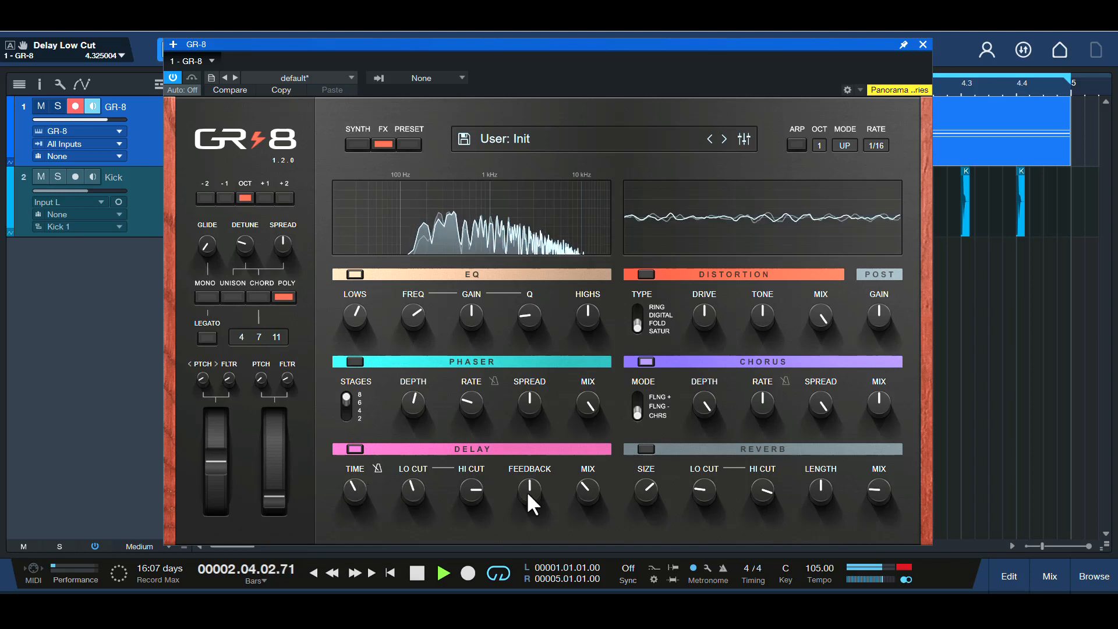
pyautogui.click(589, 502)
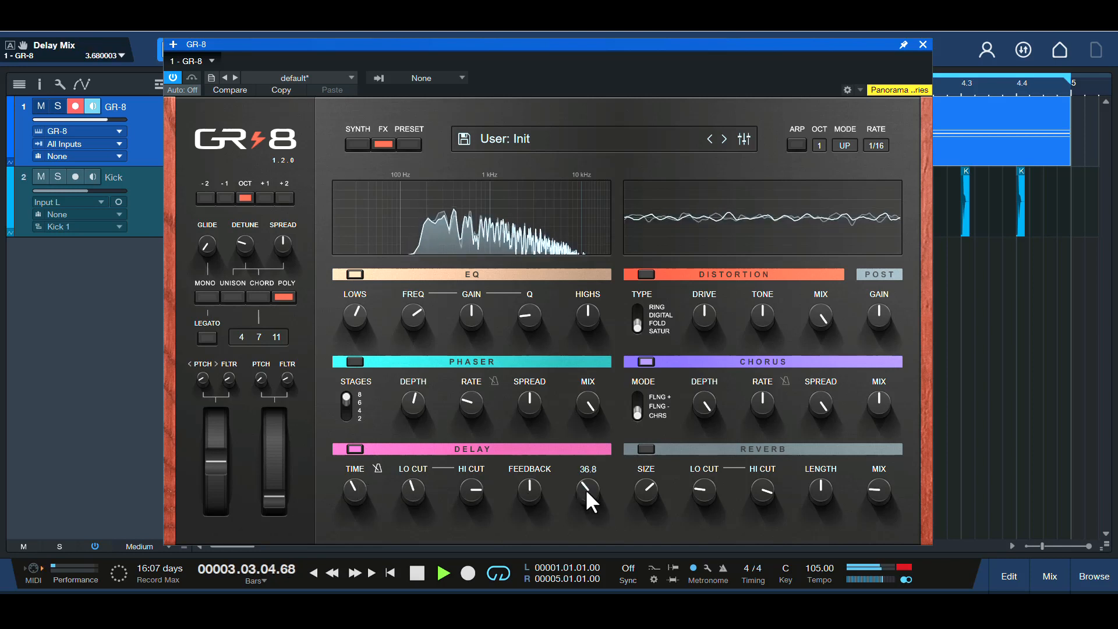
pyautogui.moveTo(589, 501); pyautogui.dragTo(591, 490)
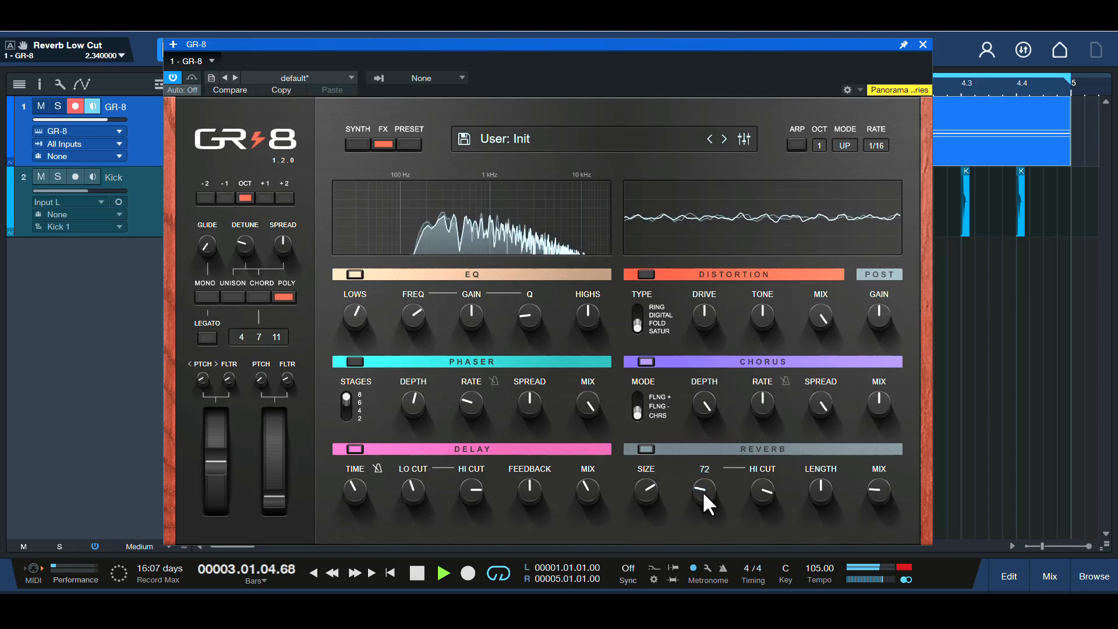
# Enable the reverb and shape it with a higher low cut, lower high cut, longer length and a mix of 35.6
pyautogui.moveTo(706, 502); pyautogui.dragTo(879, 474)
pyautogui.click(874, 491)
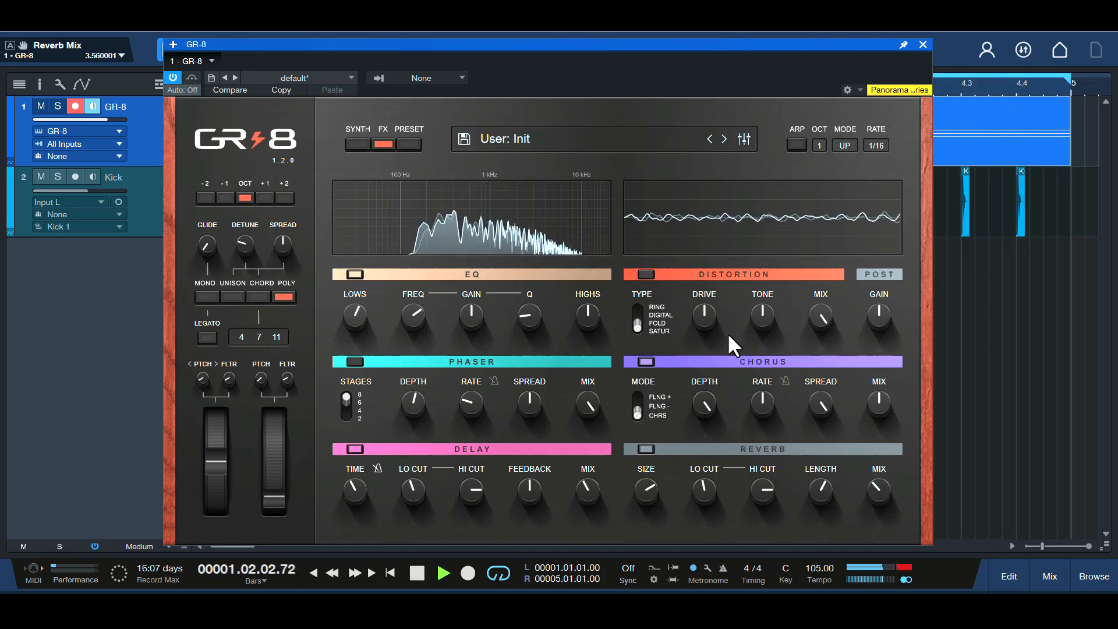
# Return to the synth controls and raise the amp level to about 61.1
pyautogui.click(357, 143)
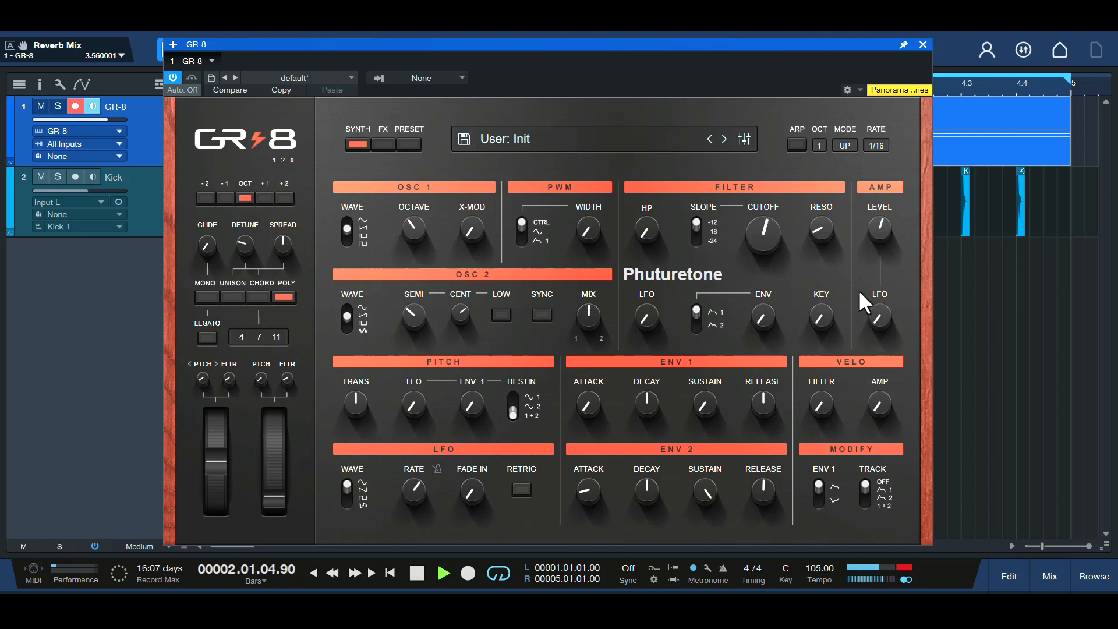
pyautogui.moveTo(878, 238)
pyautogui.moveTo(878, 229); pyautogui.dragTo(877, 226)
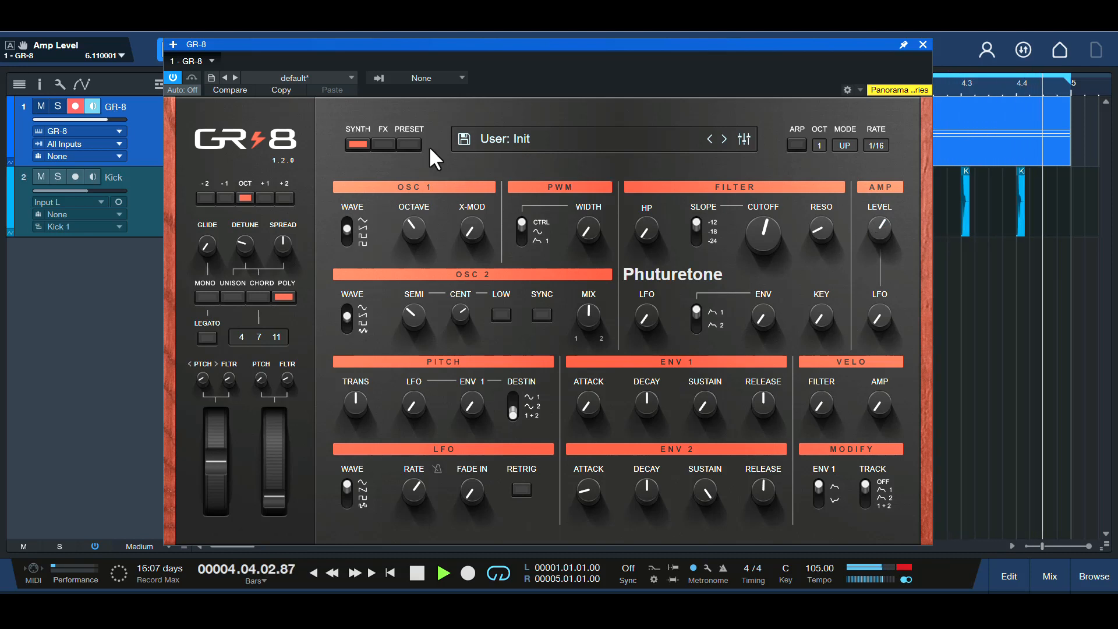
# Audition the reverb fully wet at a mix of 100, and settle the mix at about 36.8
pyautogui.click(379, 144)
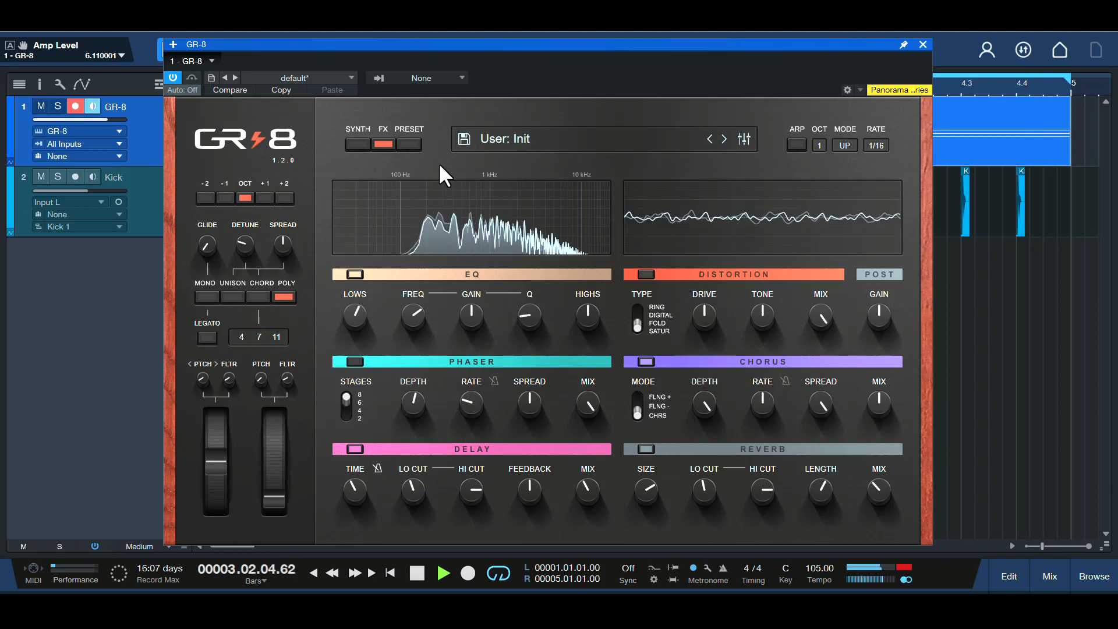
pyautogui.moveTo(879, 492)
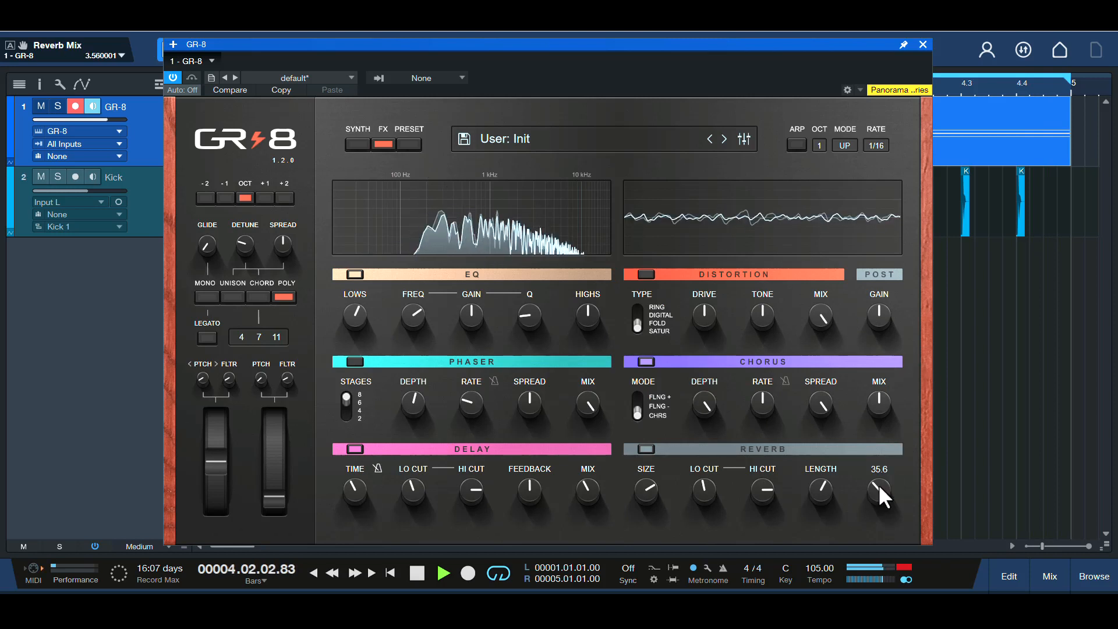
pyautogui.moveTo(880, 489); pyautogui.dragTo(862, 383)
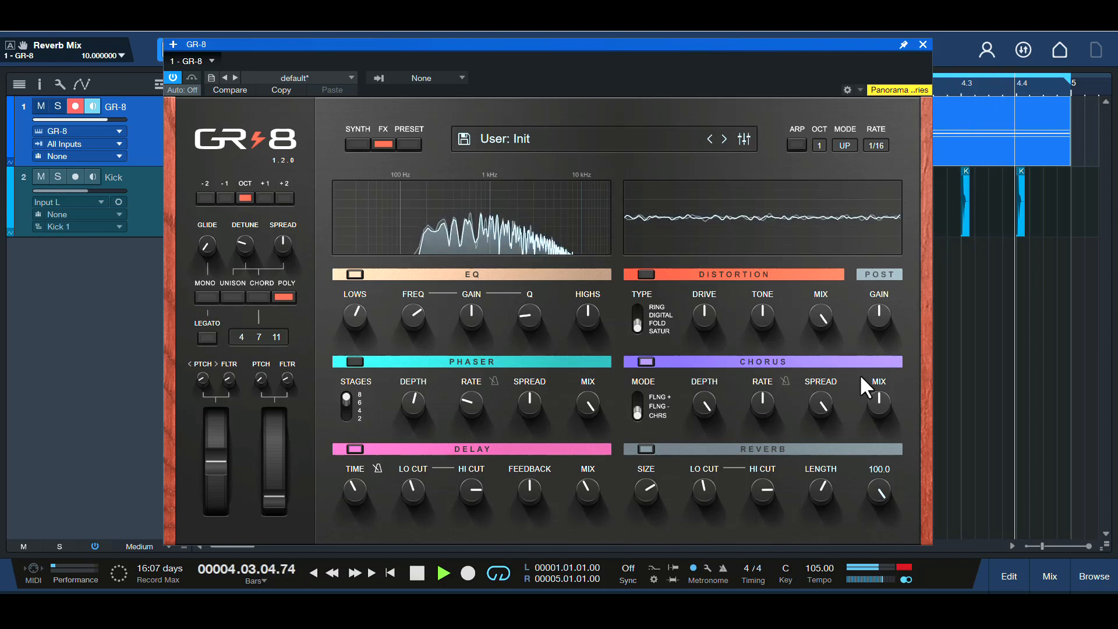
pyautogui.moveTo(866, 389); pyautogui.dragTo(868, 473)
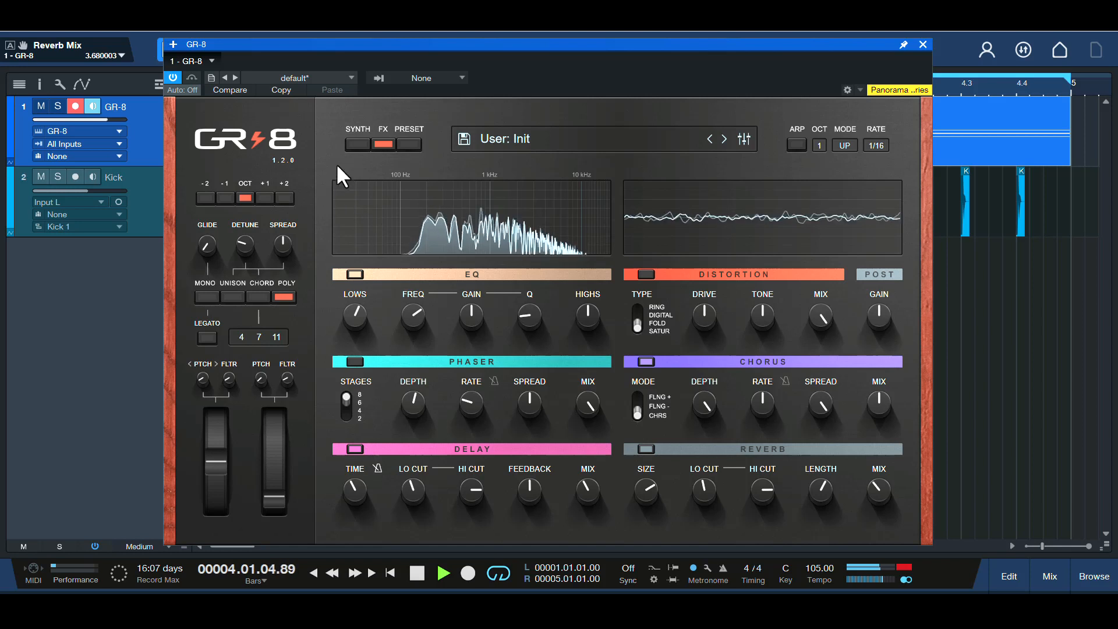
# Raise the filter cutoff to about 62.8 and modulate it by turning up the filter's LFO depth past halfway
pyautogui.click(355, 144)
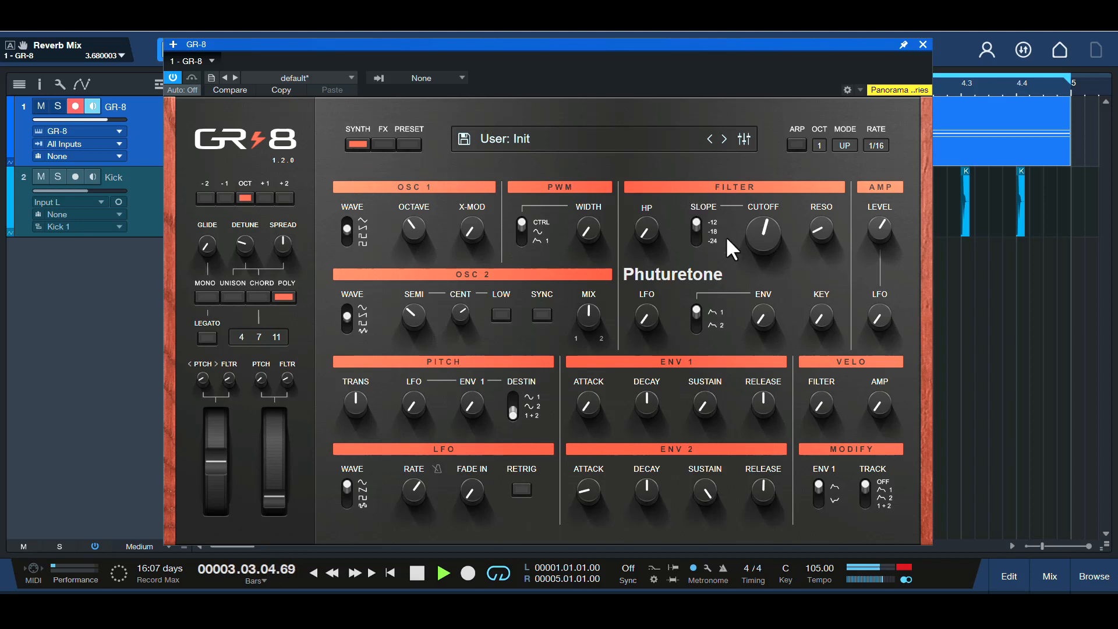
pyautogui.moveTo(749, 238)
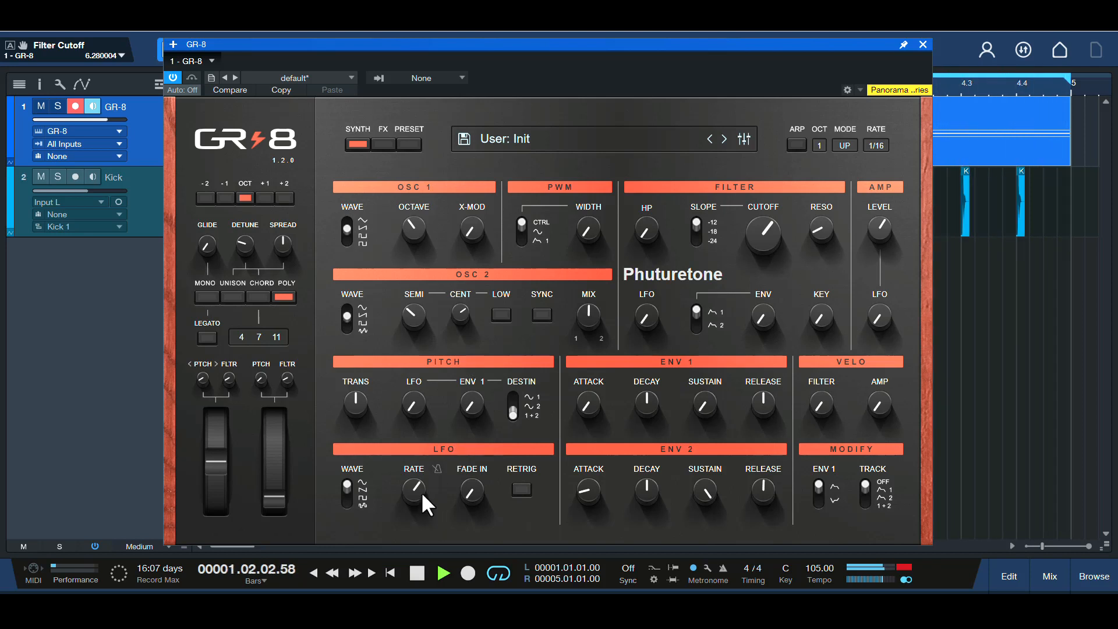
pyautogui.click(643, 319)
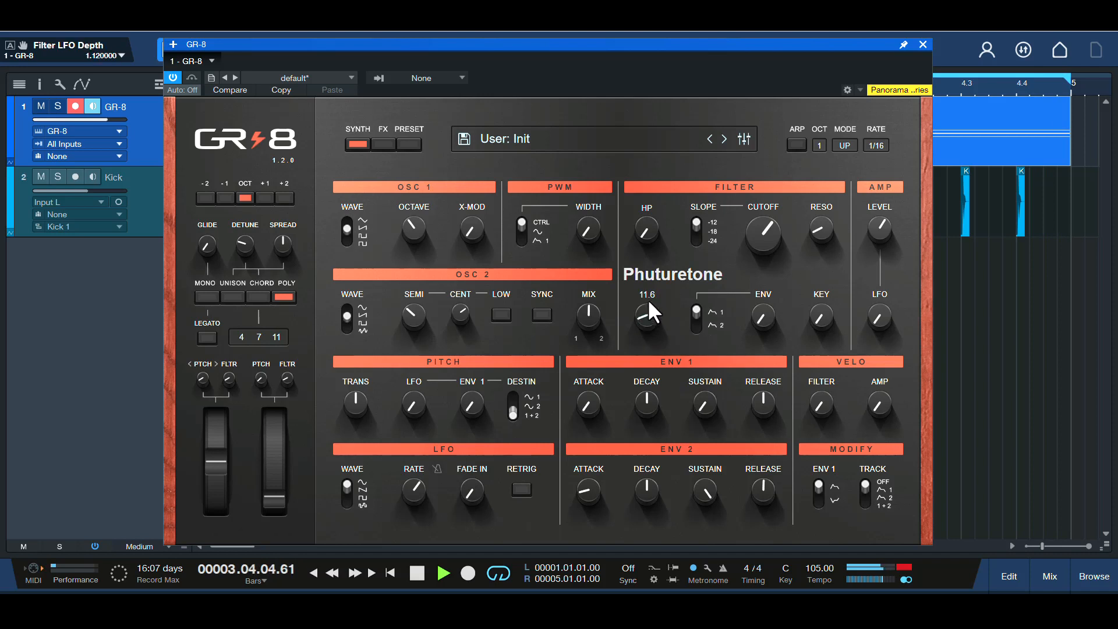
pyautogui.moveTo(647, 298); pyautogui.dragTo(658, 229)
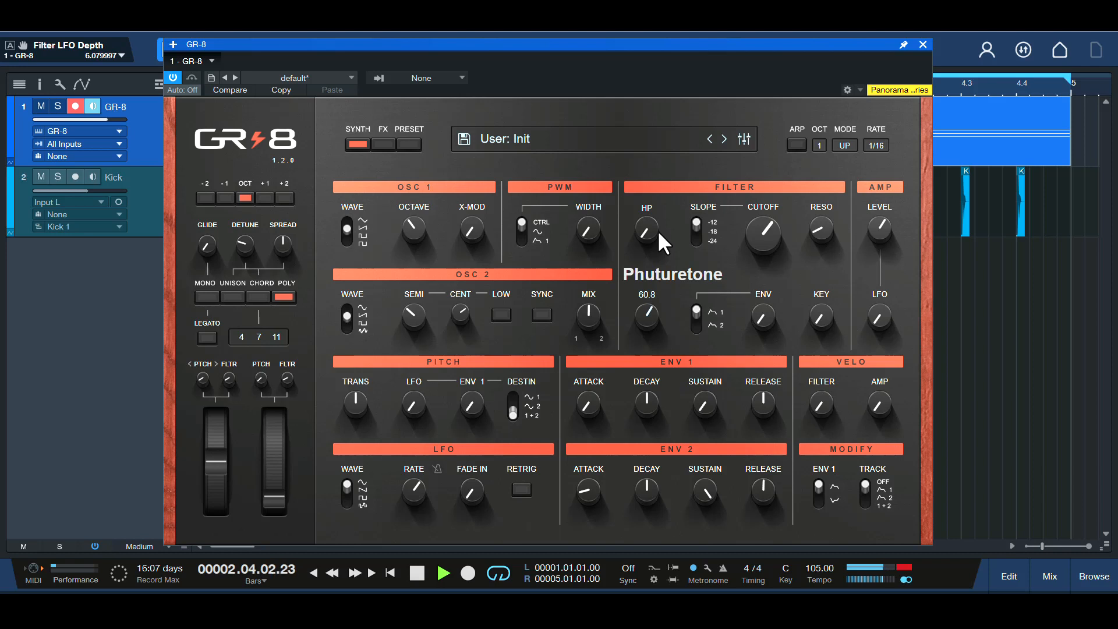
# Sync the LFO to tempo with a rate slower than 3/4, and reduce the filter's LFO depth to a moderate amount
pyautogui.click(437, 469)
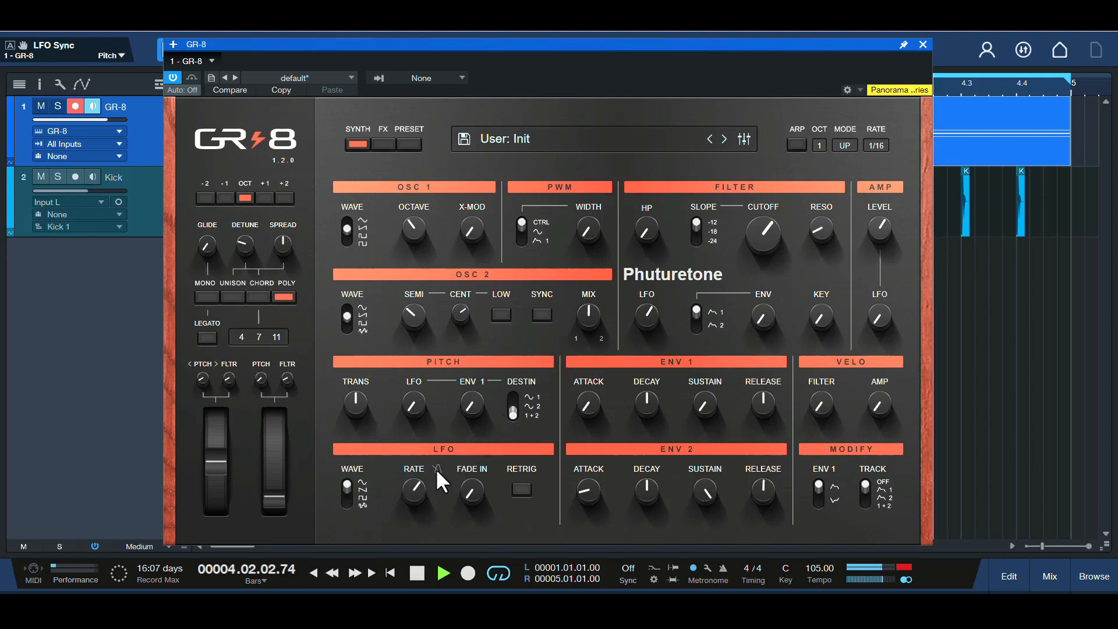
pyautogui.moveTo(415, 493); pyautogui.dragTo(411, 528)
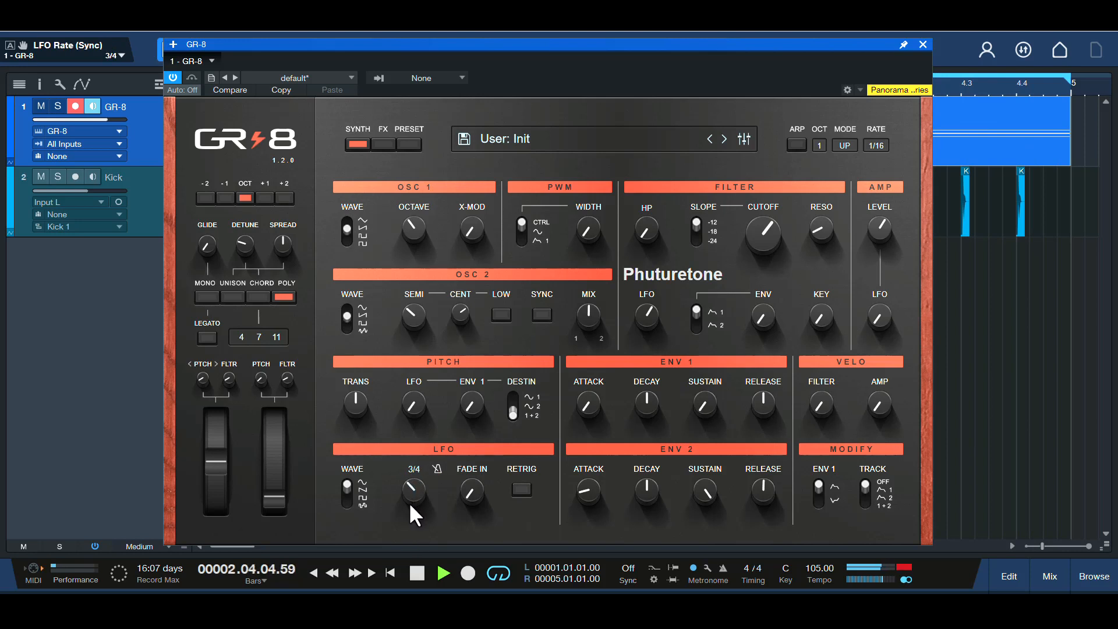
pyautogui.moveTo(407, 508); pyautogui.dragTo(404, 529)
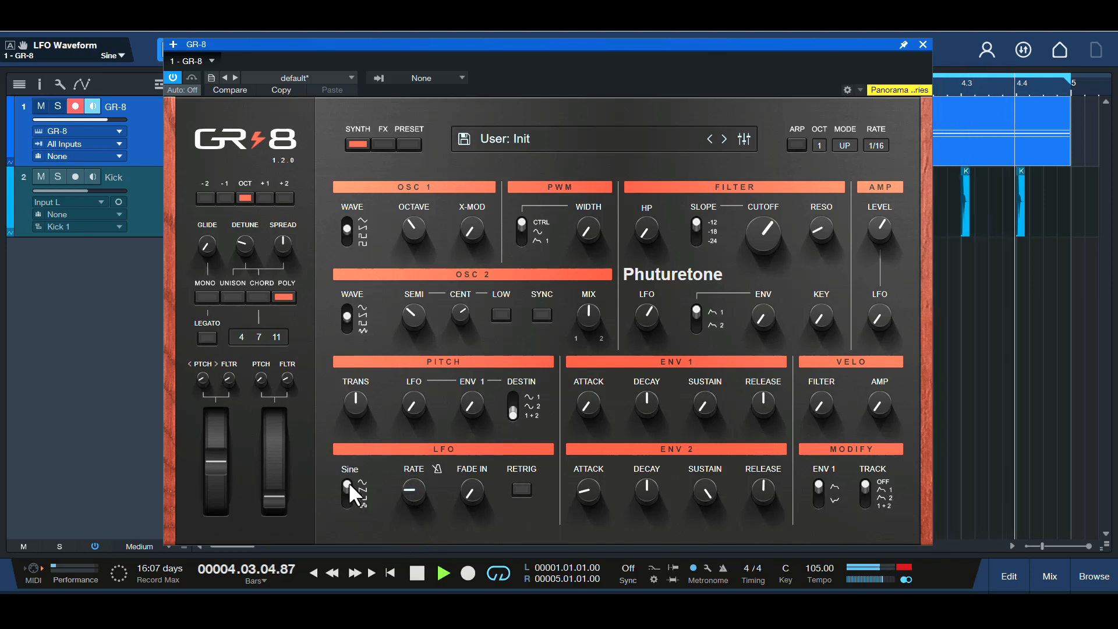
pyautogui.moveTo(647, 318); pyautogui.dragTo(648, 352)
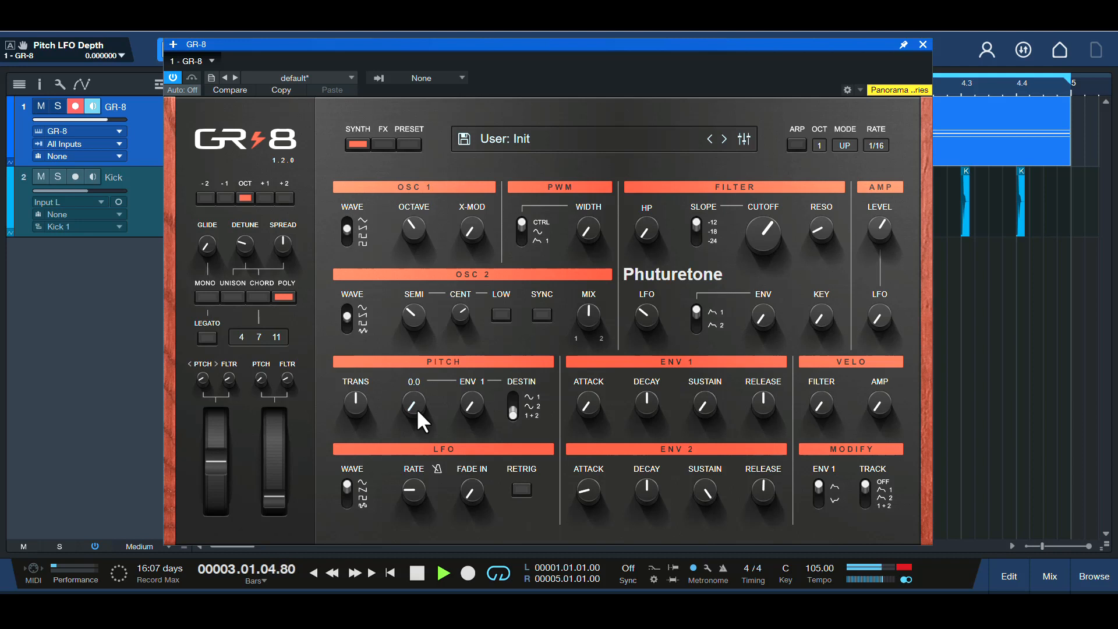
# Try LFO modulation on the pitch, settle its depth at about 1.2, and stop playback
pyautogui.scroll(2, 416, 407)
pyautogui.scroll(10, 416, 407)
pyautogui.moveTo(416, 390); pyautogui.dragTo(423, 428)
pyautogui.scroll(1, 417, 410)
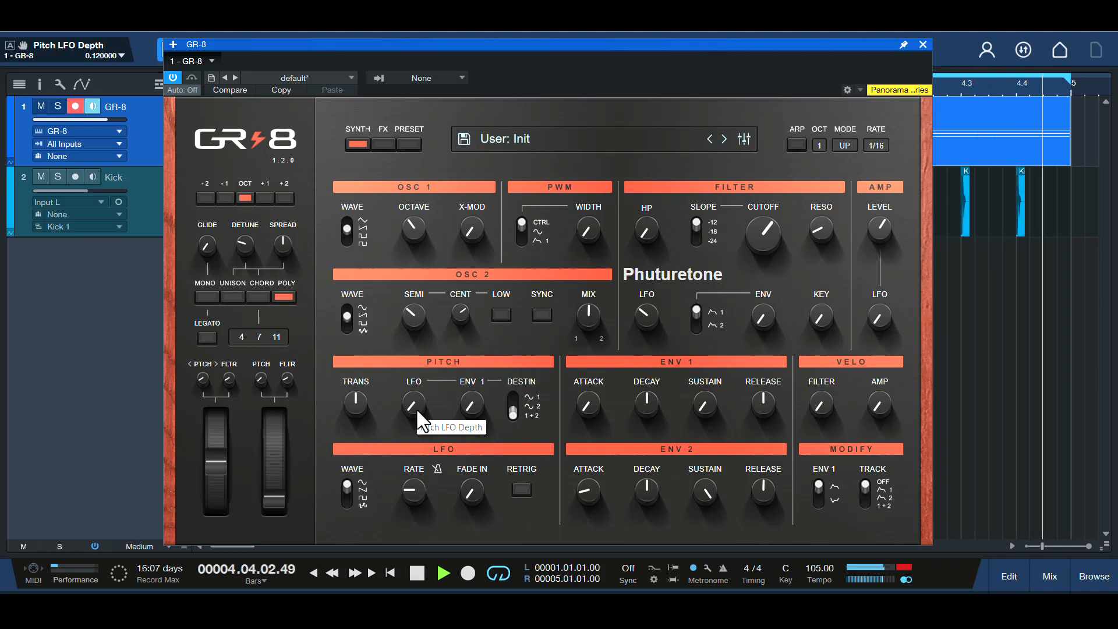
pyautogui.press('space')
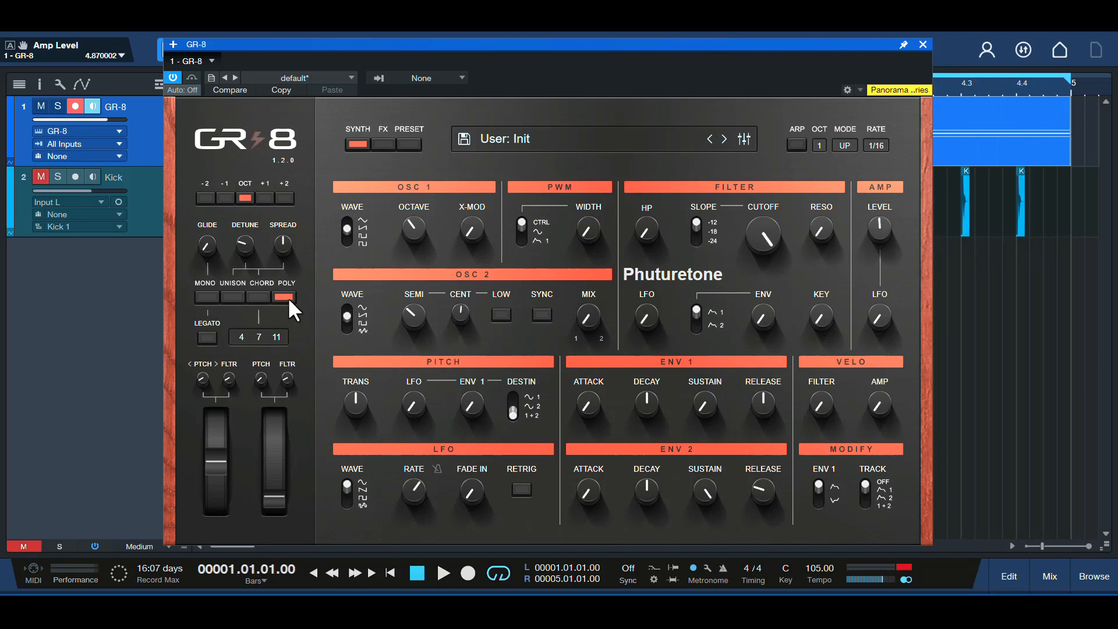